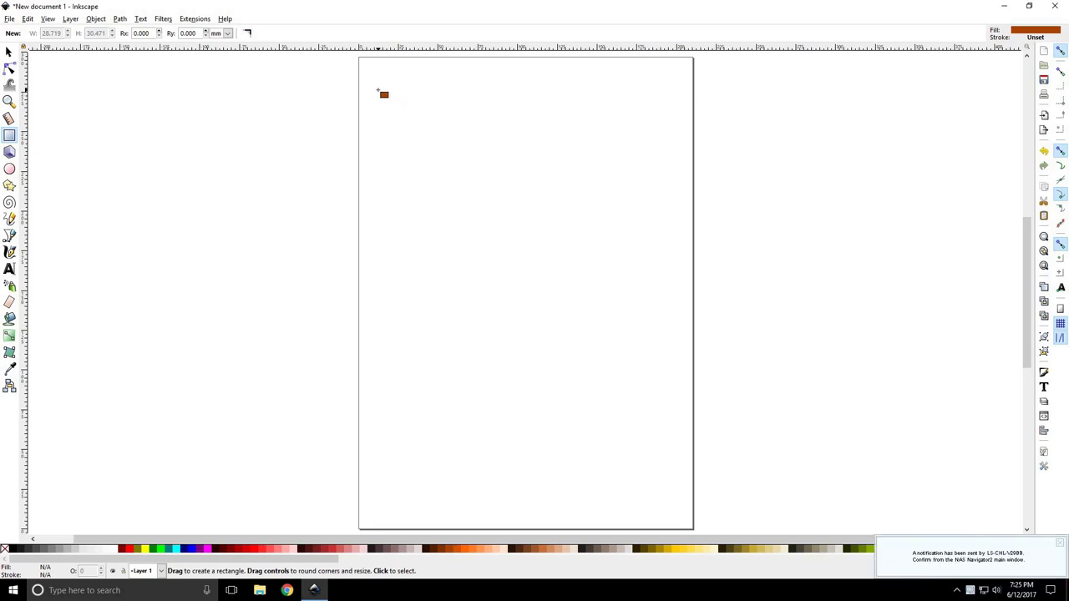
Draw a rectangle near the top-left of the page and give it a light pink fill
drag(379, 89, 533, 188)
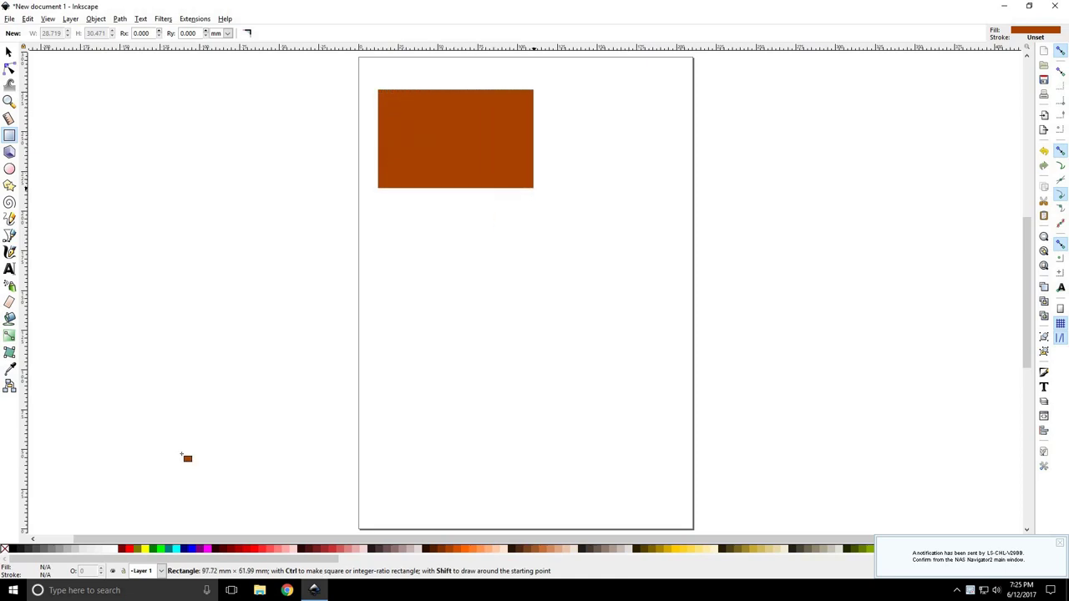
click(208, 550)
click(184, 549)
click(153, 549)
click(254, 548)
click(342, 548)
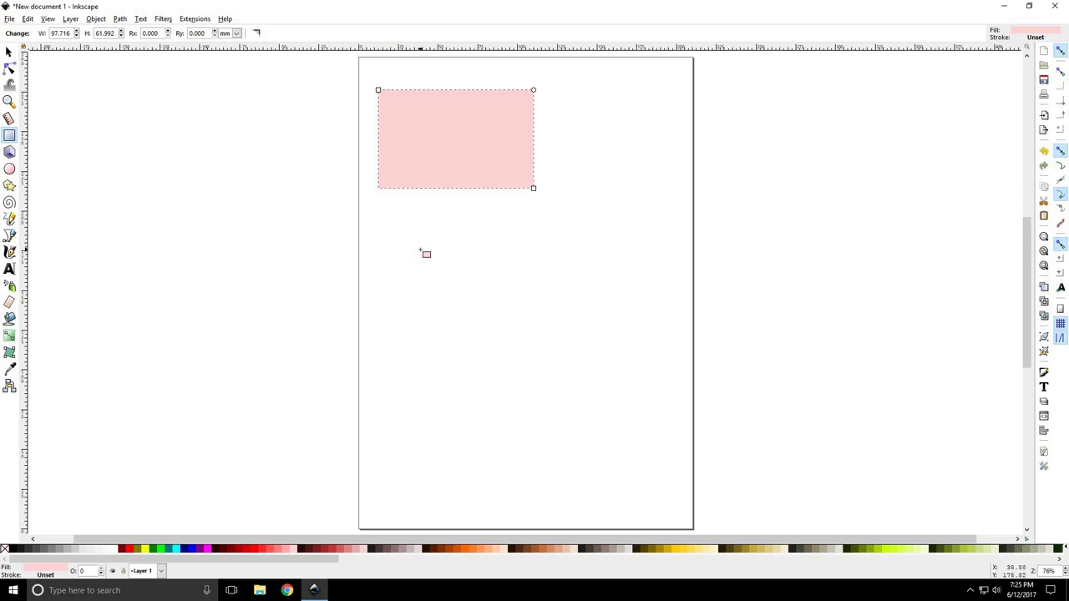
Draw a second, wider and shorter pink rectangle (107.873 × 32.222 mm) below the first
drag(376, 212, 549, 264)
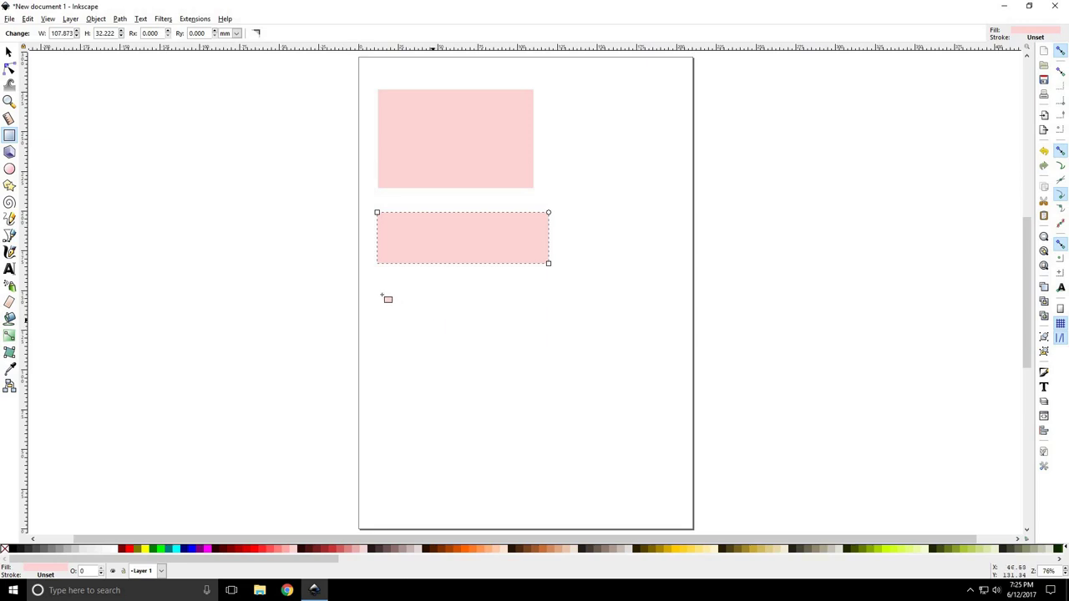
Draw a small rectangle below the others and set its height to 32.222 mm, making a square
drag(383, 297, 445, 358)
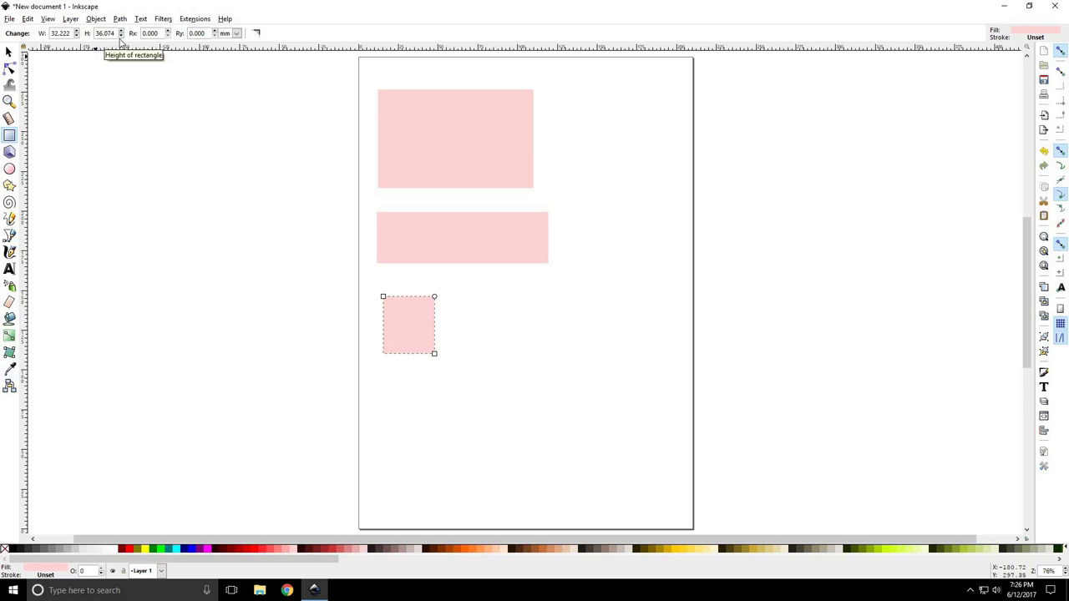
scroll(121, 38, down, 4)
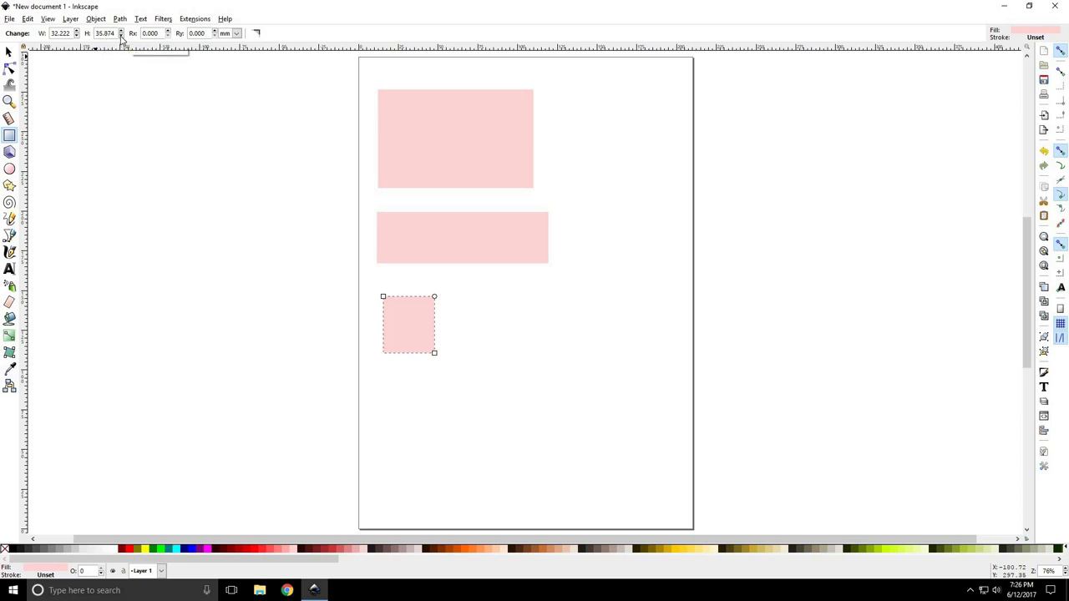
scroll(121, 38, down, 2)
scroll(122, 38, down, 20)
scroll(121, 39, down, 8)
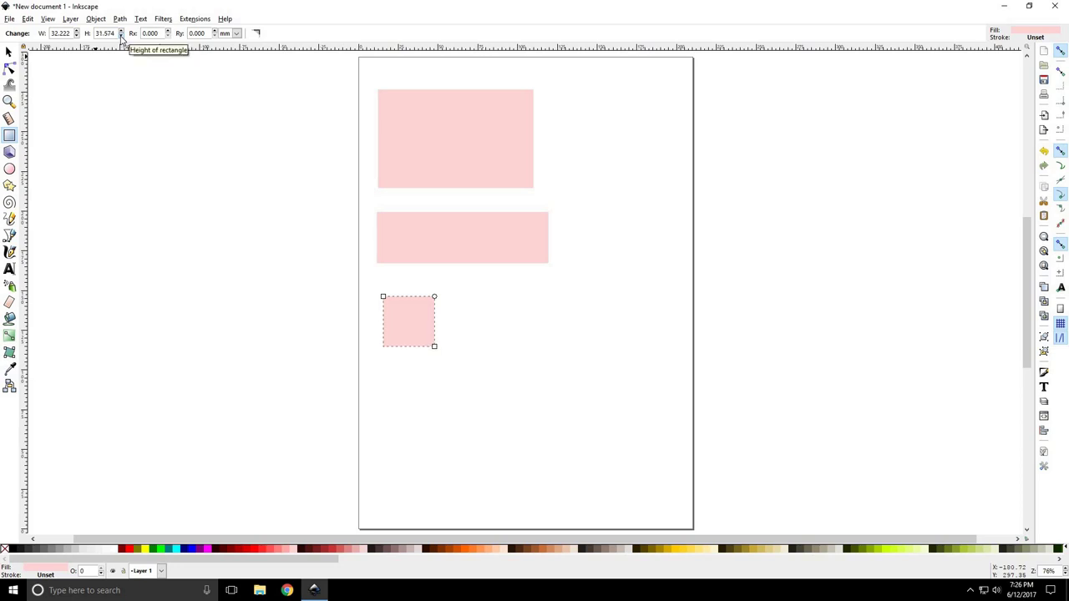
scroll(121, 33, up, 3)
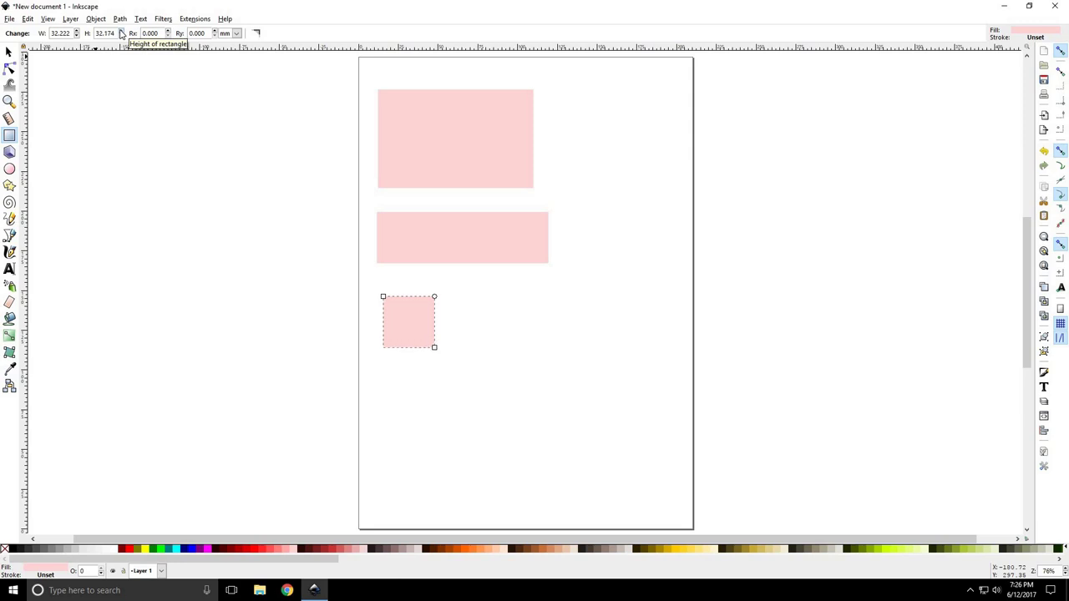
scroll(119, 40, up, 1)
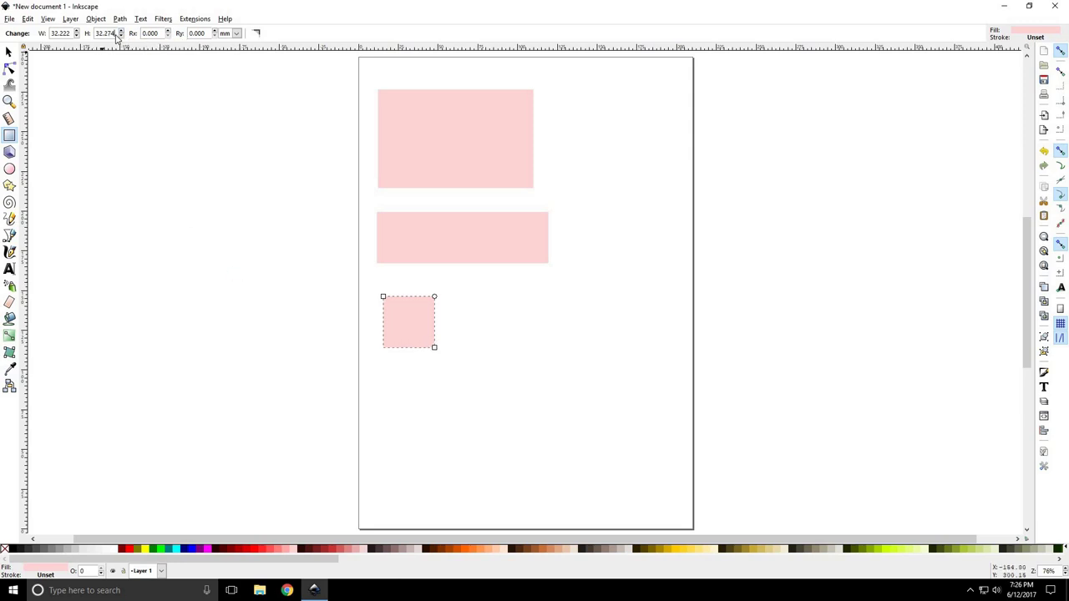
click(117, 39)
key(BackSpace)
key(BackSpace)
Move the small square to the right toward the middle of the page
click(10, 52)
drag(426, 329, 502, 327)
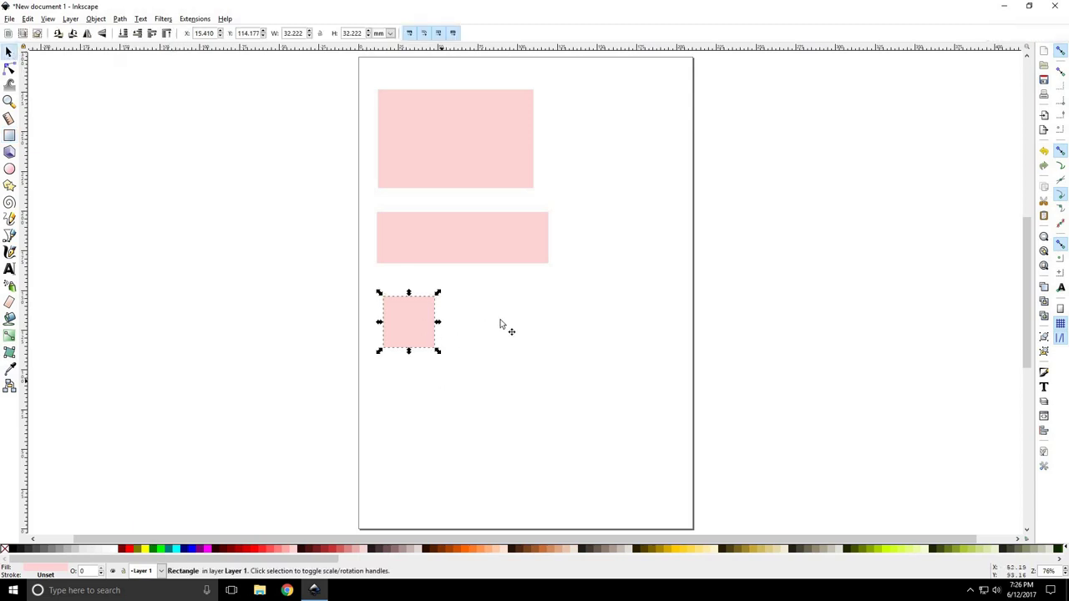
key(r)
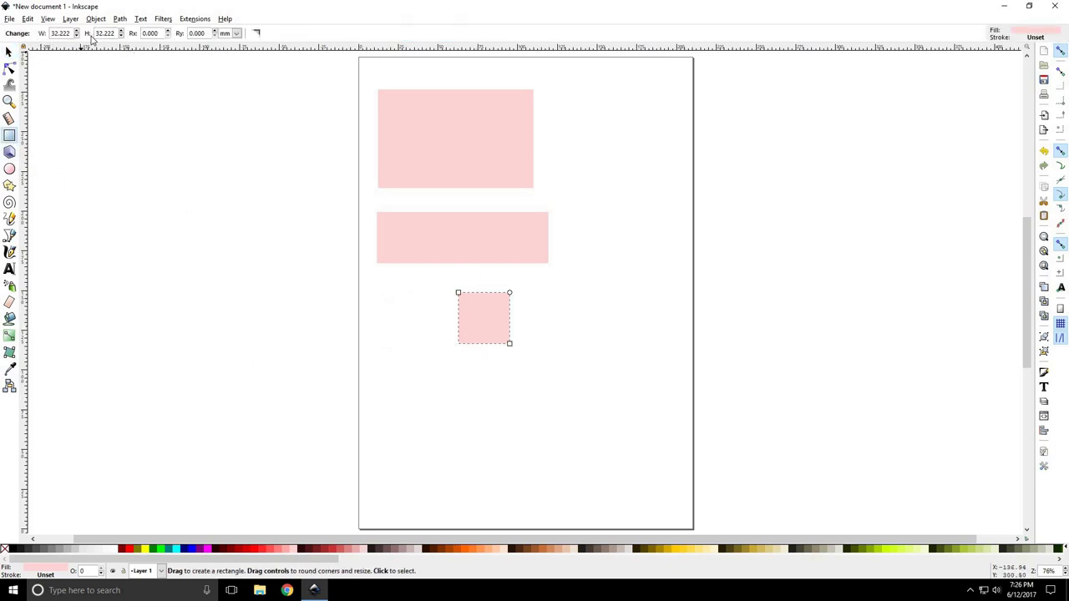
Try a 455 width and height on the square, then undo back to 32.222 mm
triple_click(74, 33)
text(455)
key(Return)
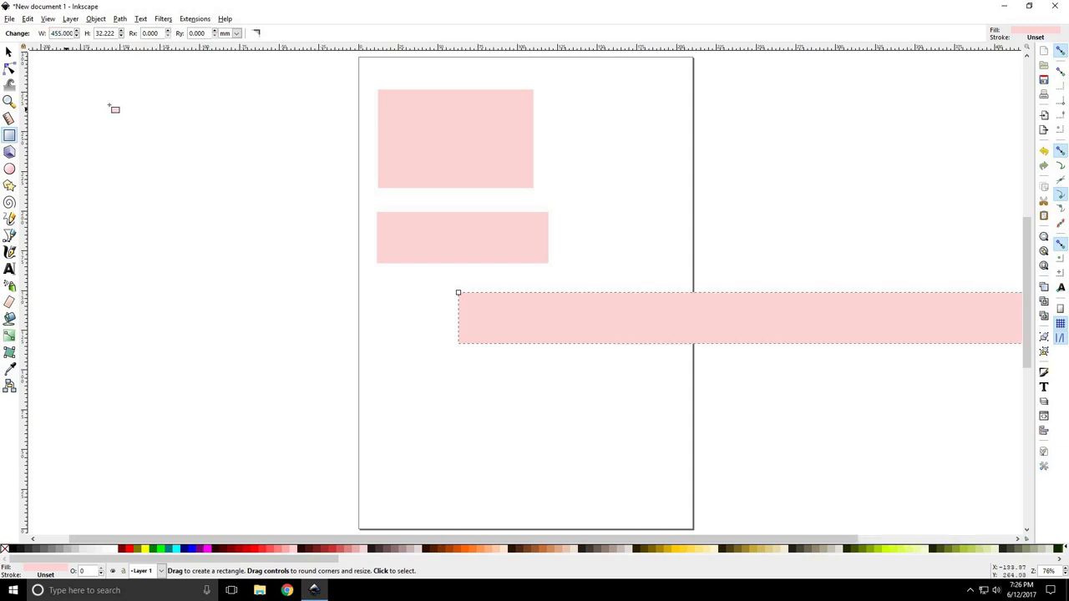
triple_click(104, 33)
text(455)
key(Return)
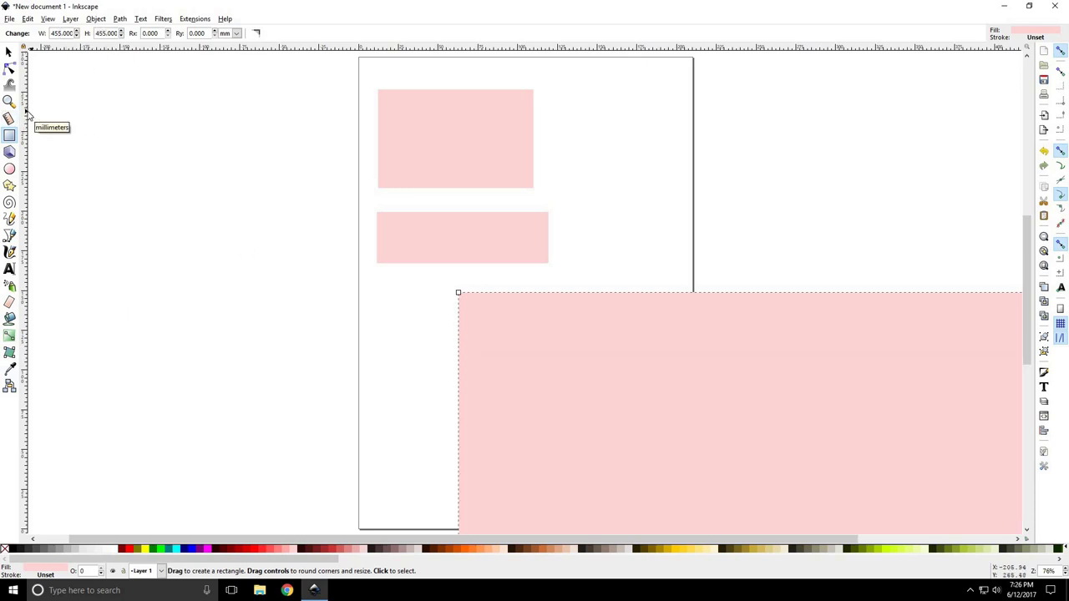
key(ctrl+z)
key(ctrl+z)
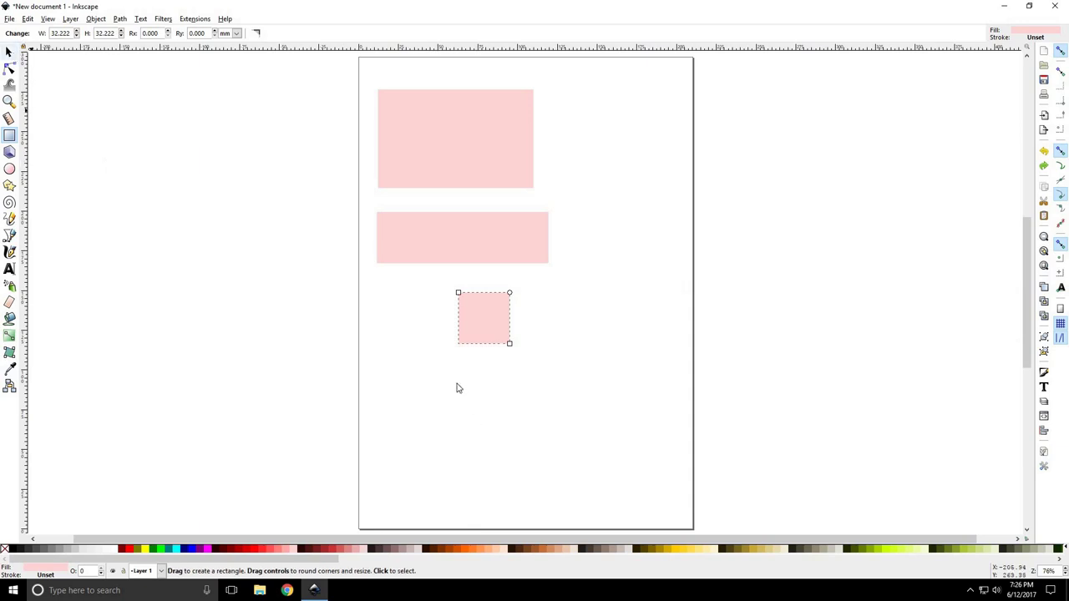
key(s)
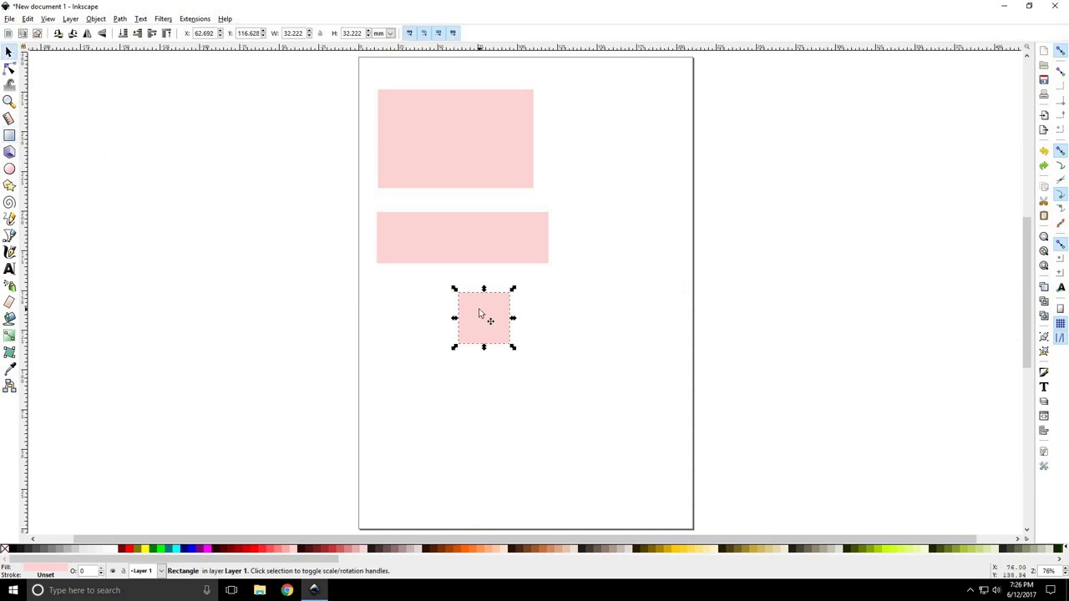
click(9, 136)
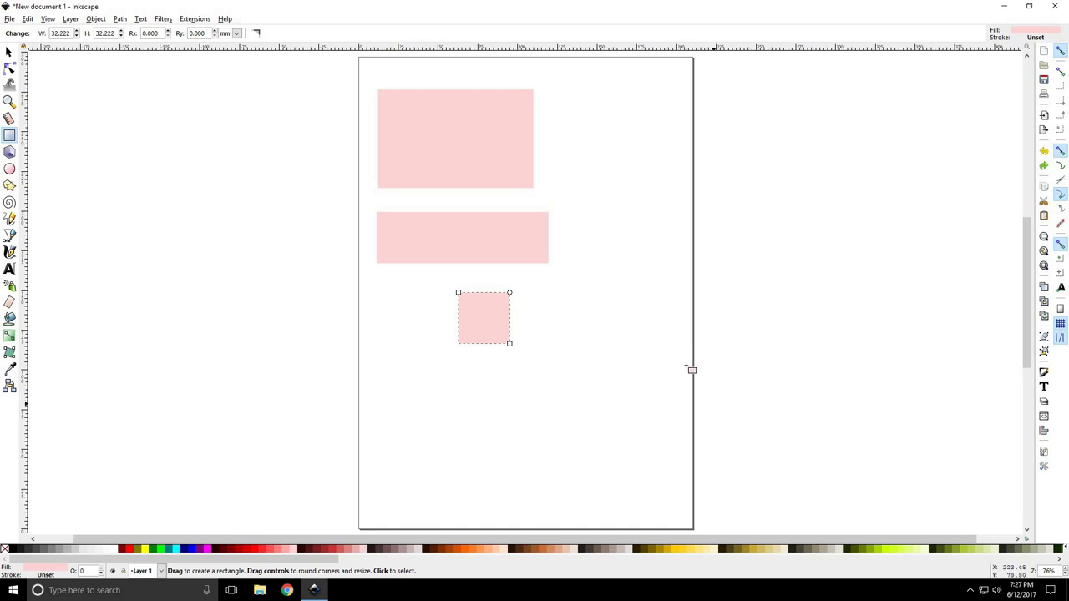
Draw a larger 74.25 mm square beside the small one and nudge it up and left
key(ctrl)
mouse_move(544, 312)
mouse_down()
mouse_move(579, 345)
mouse_move(570, 350)
mouse_move(602, 360)
mouse_move(579, 352)
mouse_move(598, 344)
mouse_move(571, 368)
mouse_move(629, 355)
mouse_move(566, 367)
mouse_move(594, 359)
mouse_move(559, 327)
mouse_move(669, 431)
mouse_up()
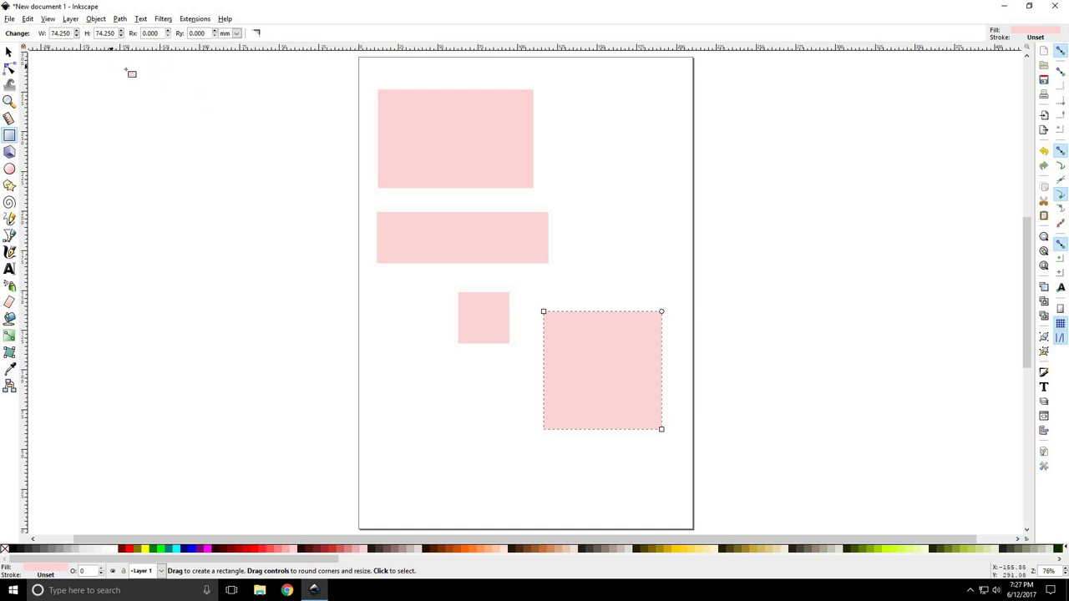
key(s)
drag(611, 360, 599, 329)
Round the top rectangle's corners to an Rx of 11.500 mm
click(12, 139)
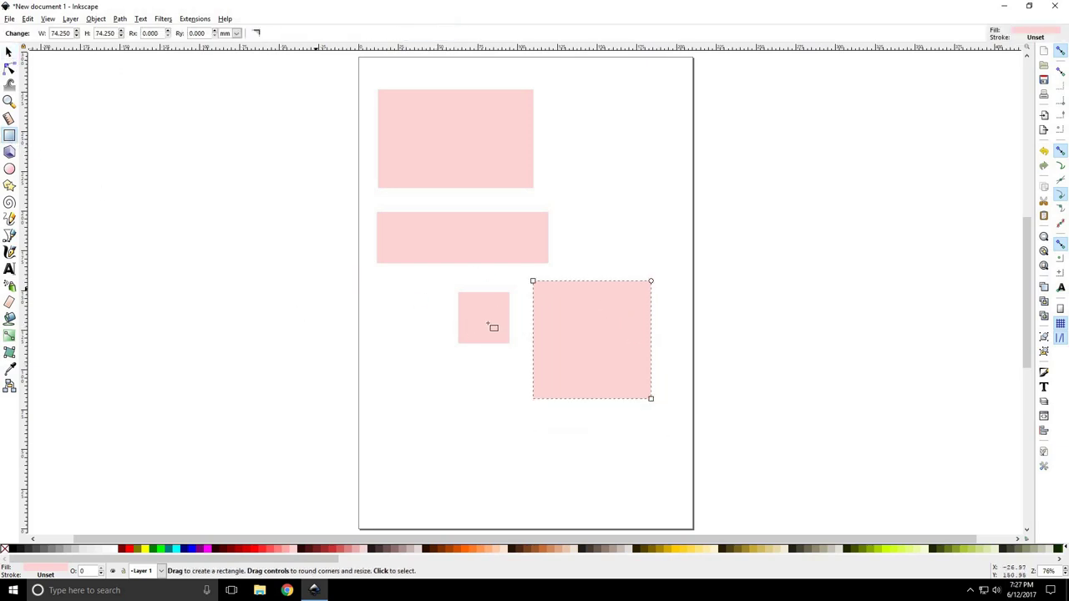
click(459, 172)
mouse_move(535, 93)
mouse_down()
mouse_move(535, 105)
mouse_move(521, 91)
mouse_move(534, 91)
mouse_up()
Increase the top rectangle's Rx corner radius and set Ry to 5 mm
click(168, 31)
click(168, 31)
click(168, 31)
click(168, 31)
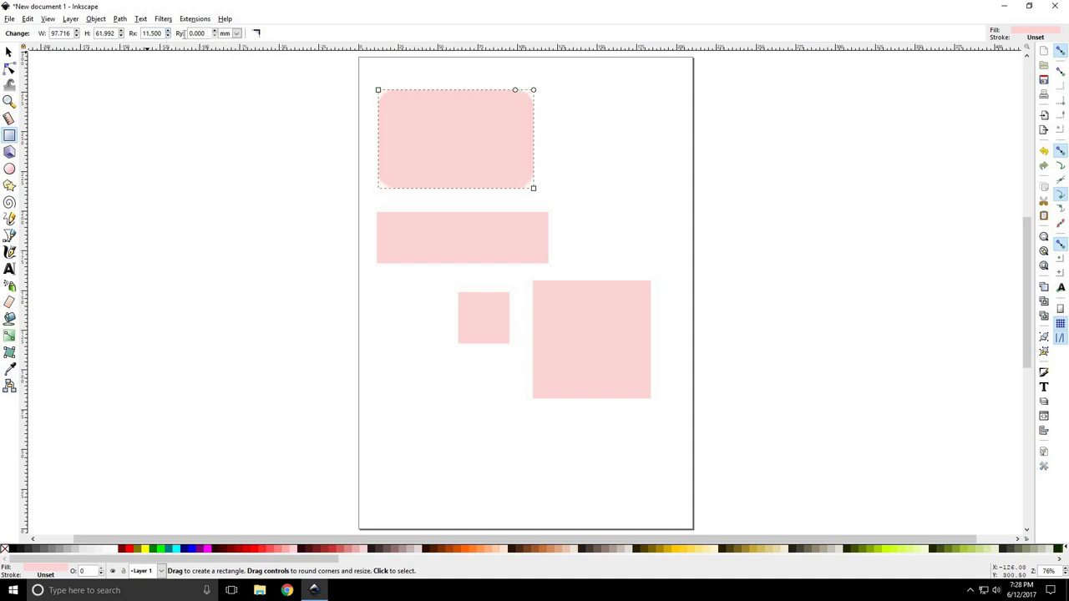
key(ctrl+a)
text(5)
key(Return)
Round the corners fully into an ellipse with Rx 48.858 mm and Ry 30.996 mm
drag(534, 101, 454, 90)
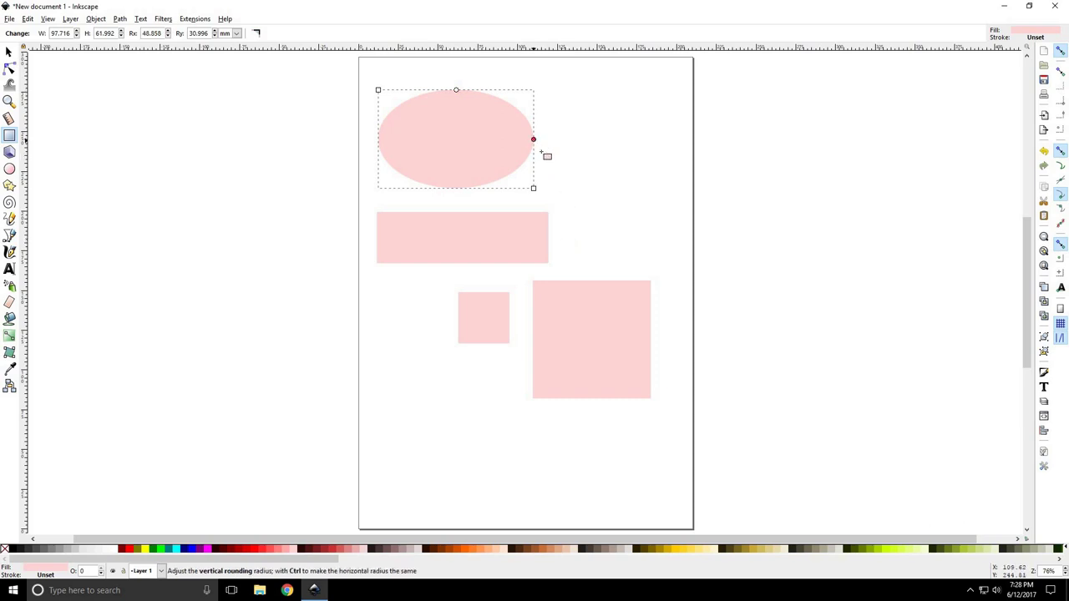
drag(479, 95, 517, 102)
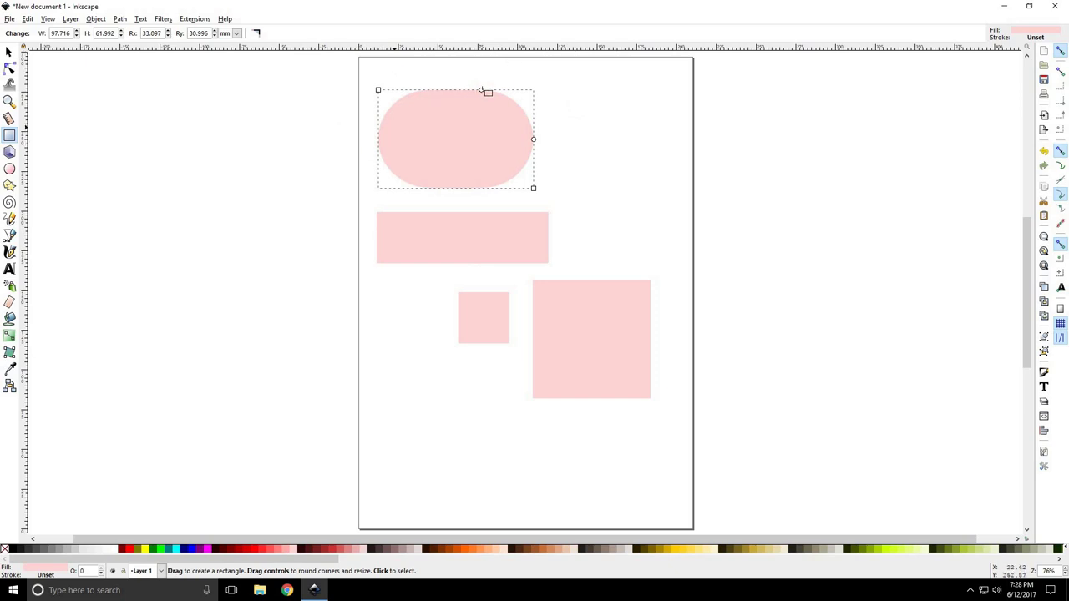
key(ctrl+z)
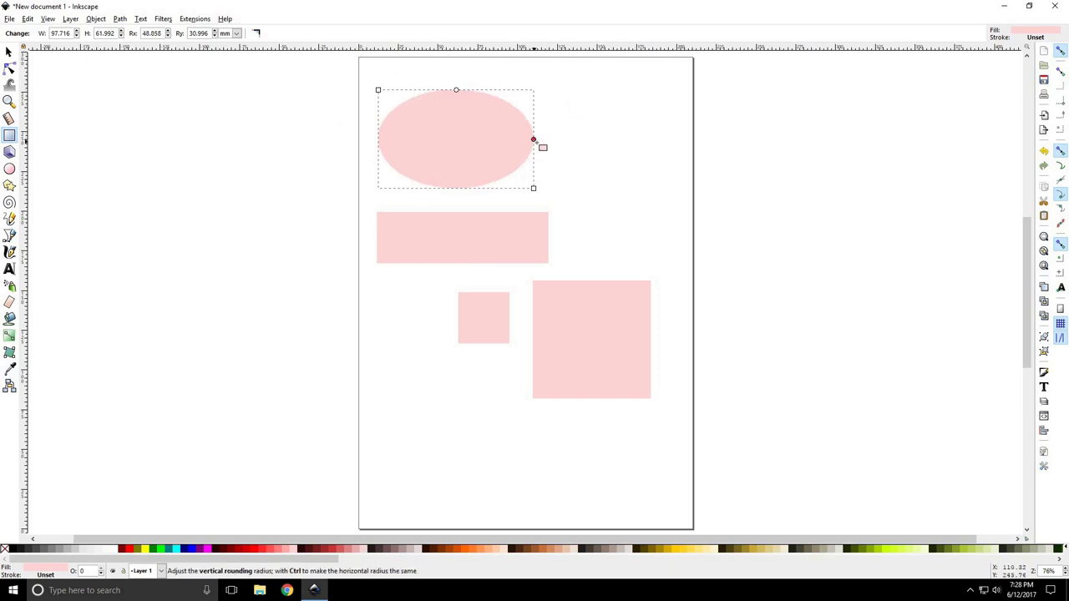
mouse_move(534, 140)
mouse_down()
mouse_move(539, 150)
mouse_move(535, 143)
mouse_up()
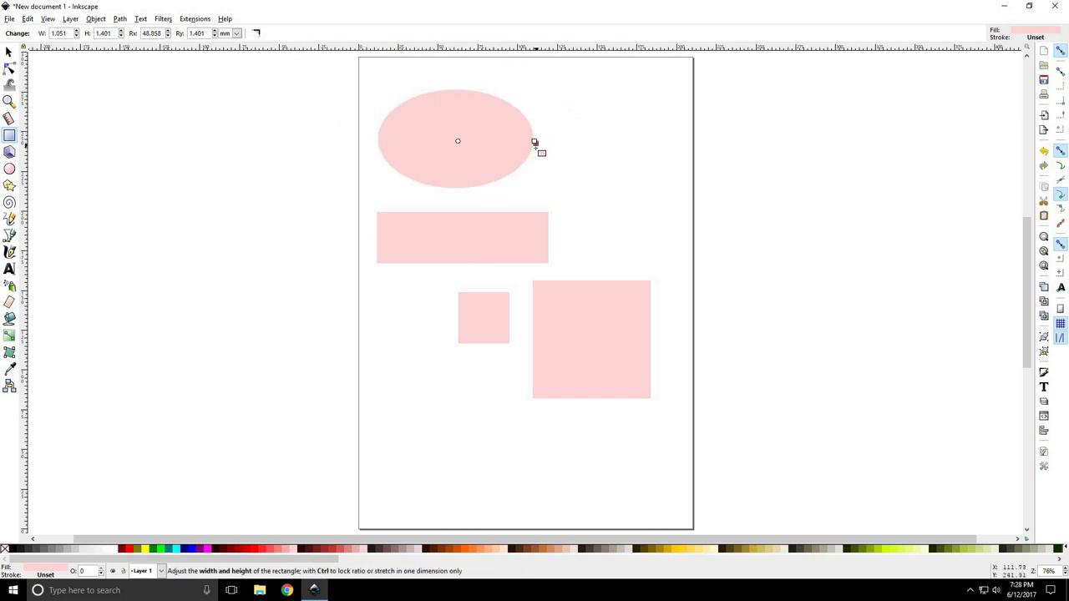
key(ctrl+z)
click(533, 140)
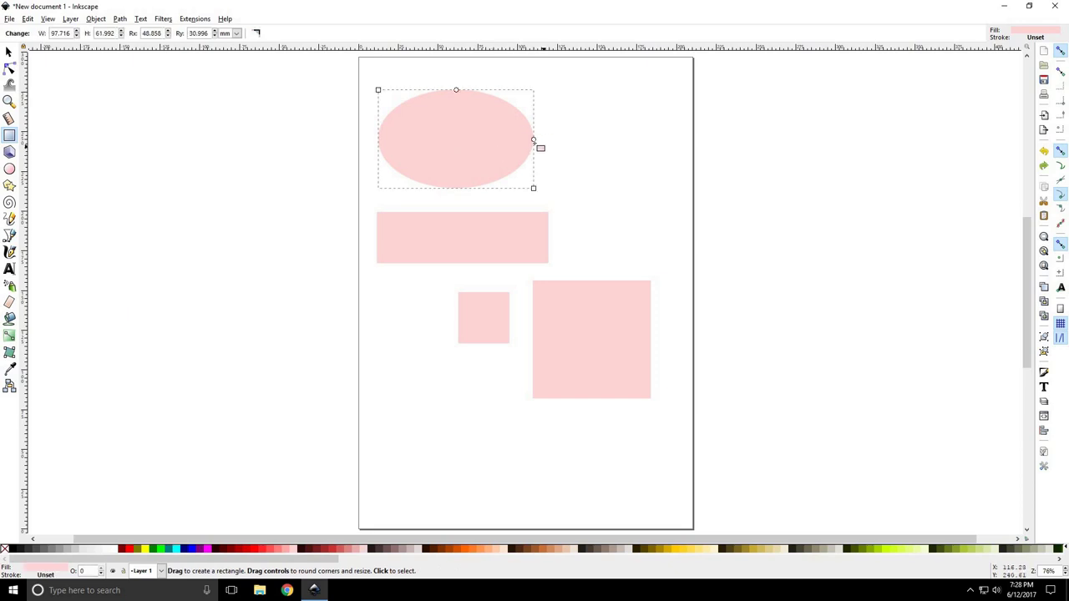
click(646, 286)
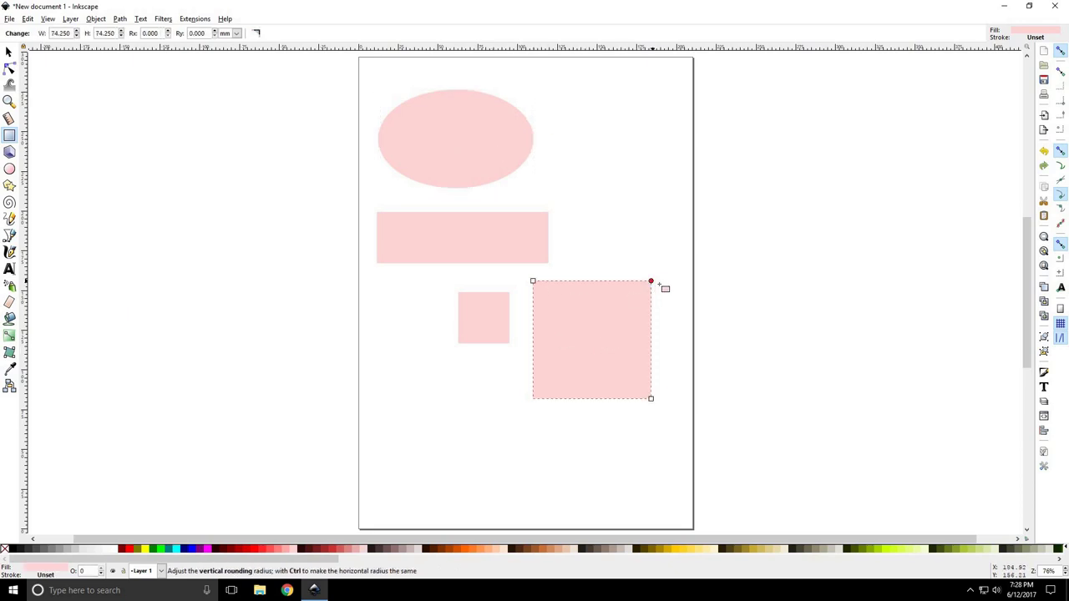
drag(651, 287, 651, 340)
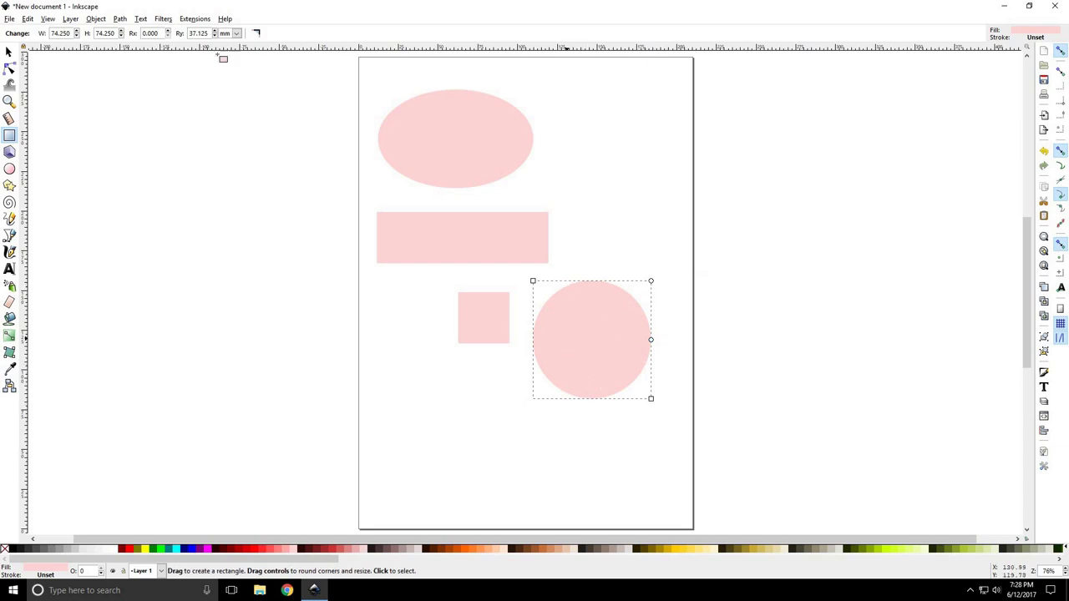
click(256, 38)
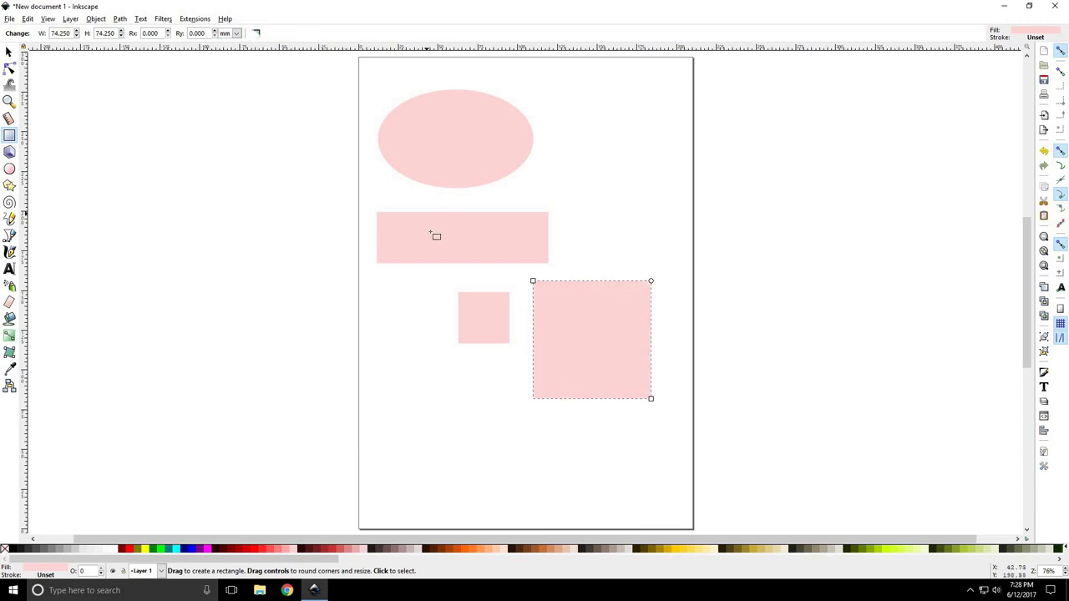